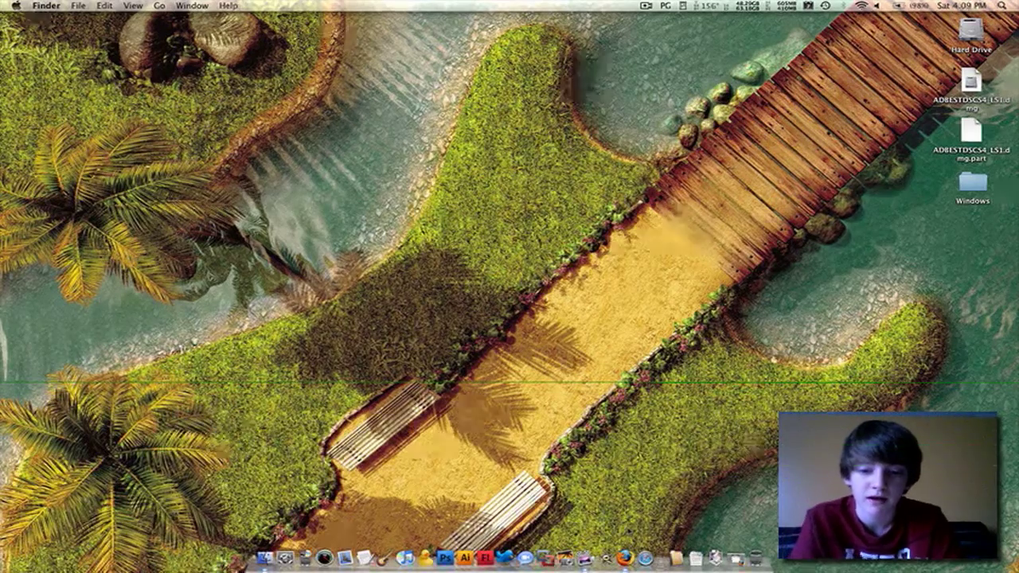
Step: Bring up Firefox and download VirtueDesktops 0.54 Beta 5 from virtuedesktops.info
left_click(619, 535)
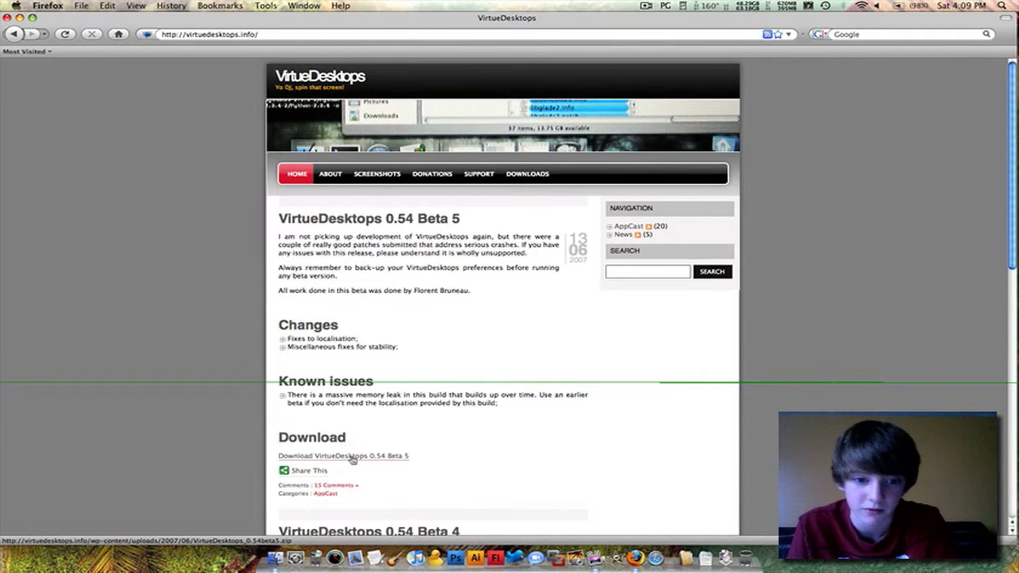
left_click(352, 456)
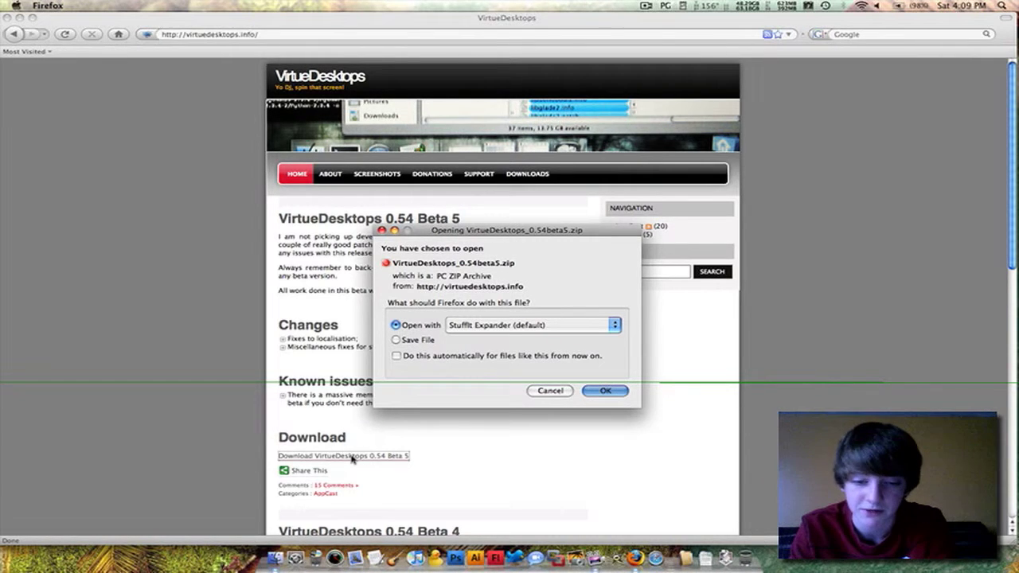
Step: Let StuffIt Expander unpack VirtueDesktops_0.54beta5.zip, then close the Downloads list and minimize Firefox
key("Return")
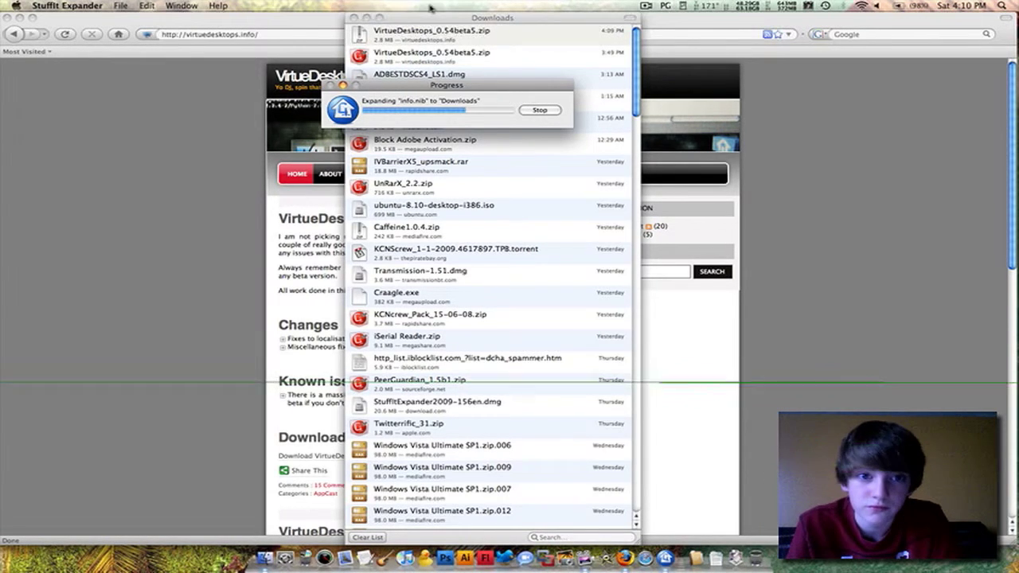
left_click(353, 17)
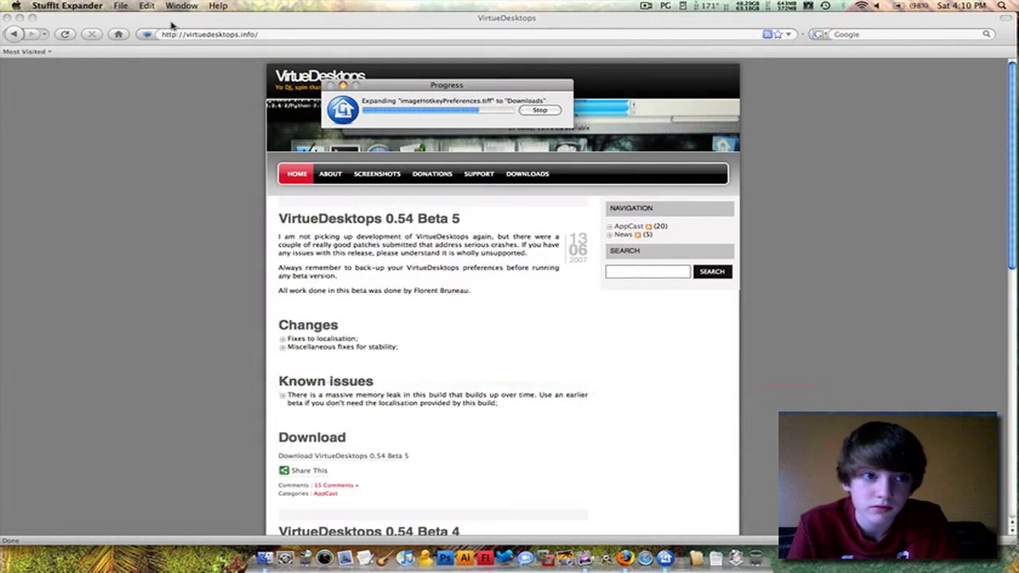
left_click(19, 18)
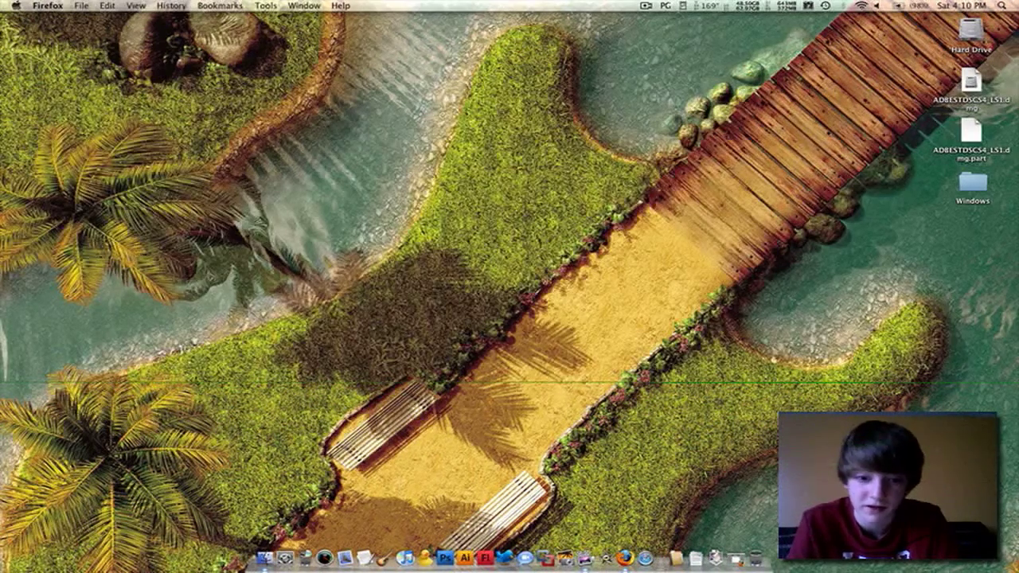
Step: Move the expanded VirtueDesktops app from Downloads into the Applications folder
left_click(280, 540)
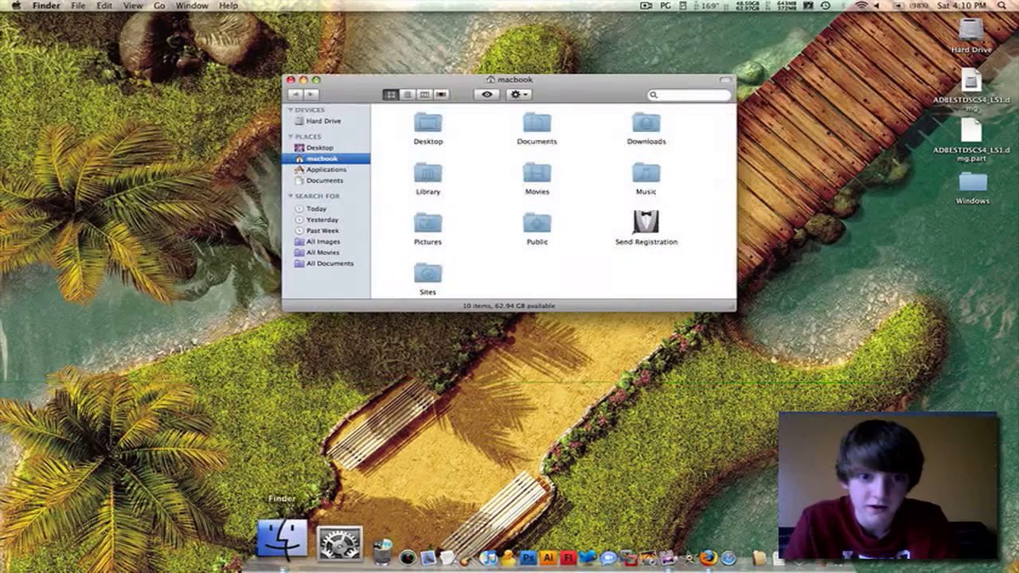
double_click(646, 125)
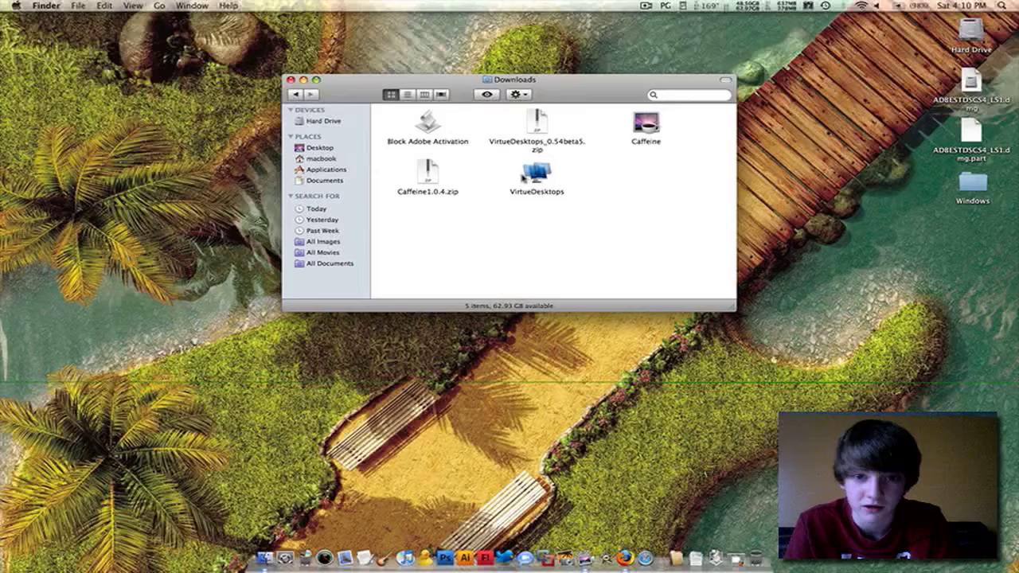
left_click(535, 174)
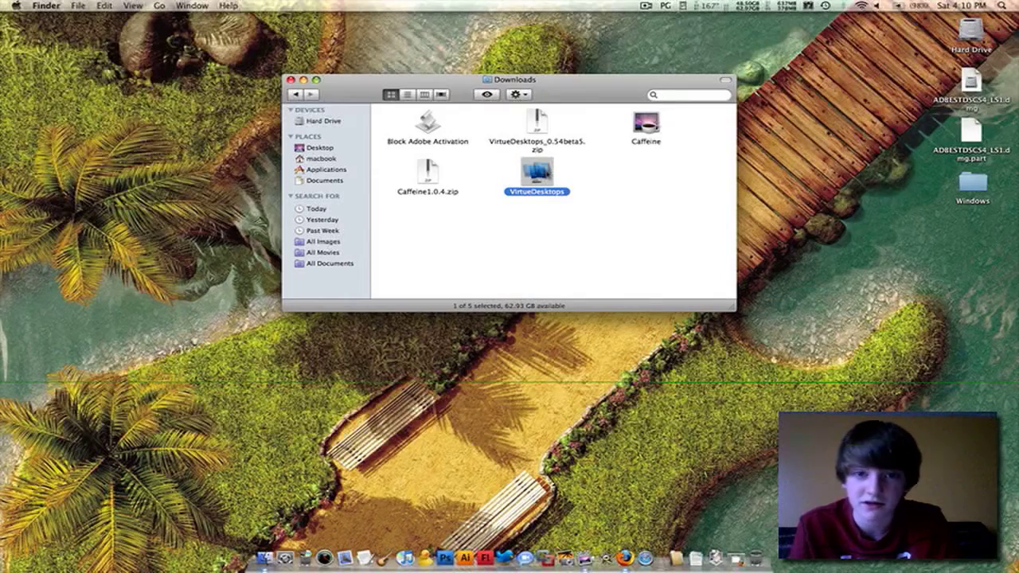
left_click_drag(535, 174, 342, 169)
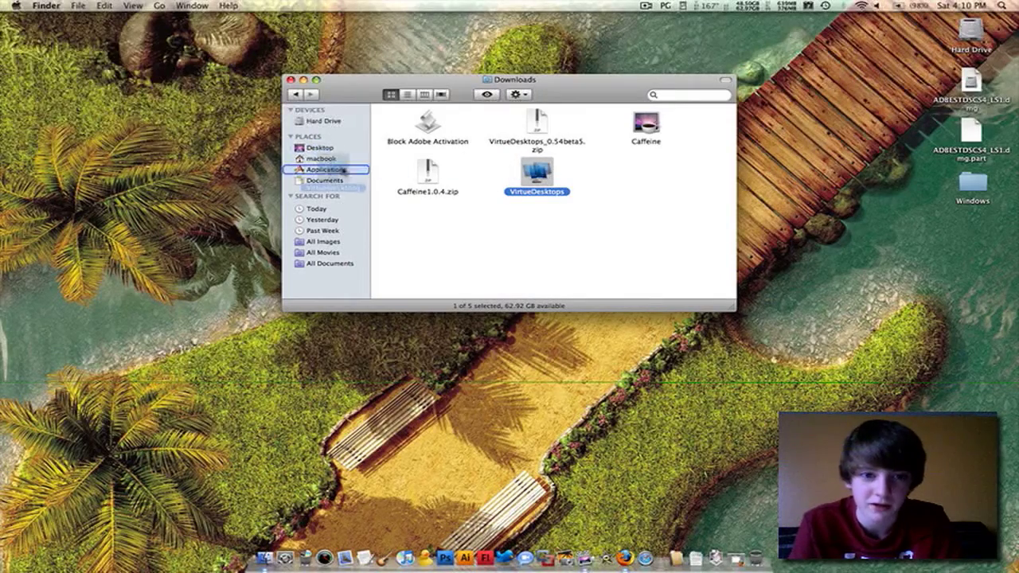
Step: Launch VirtueDesktops from the Applications folder
left_click(344, 170)
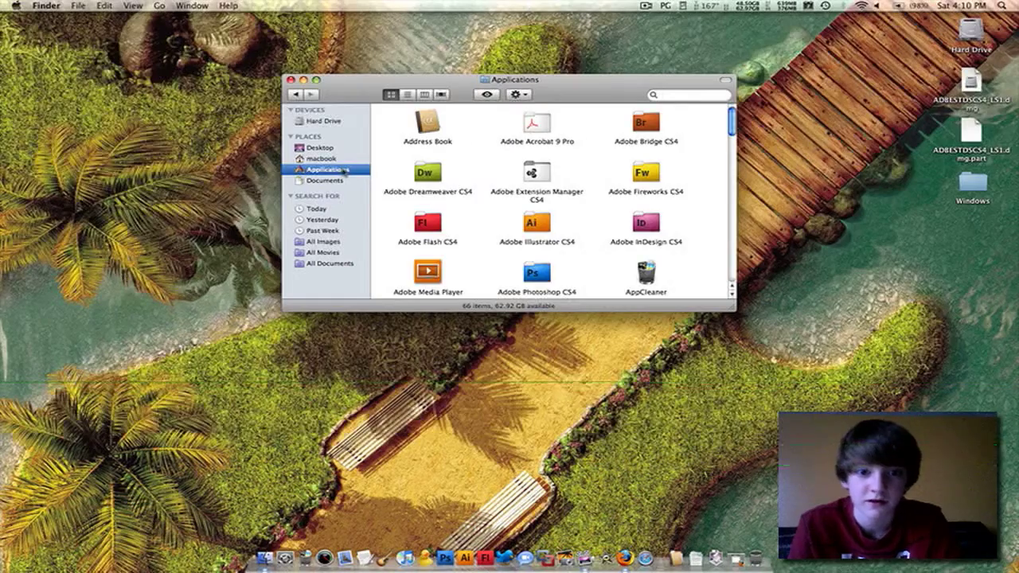
scroll(457, 167, "down", 10)
scroll(457, 166, "down", 5)
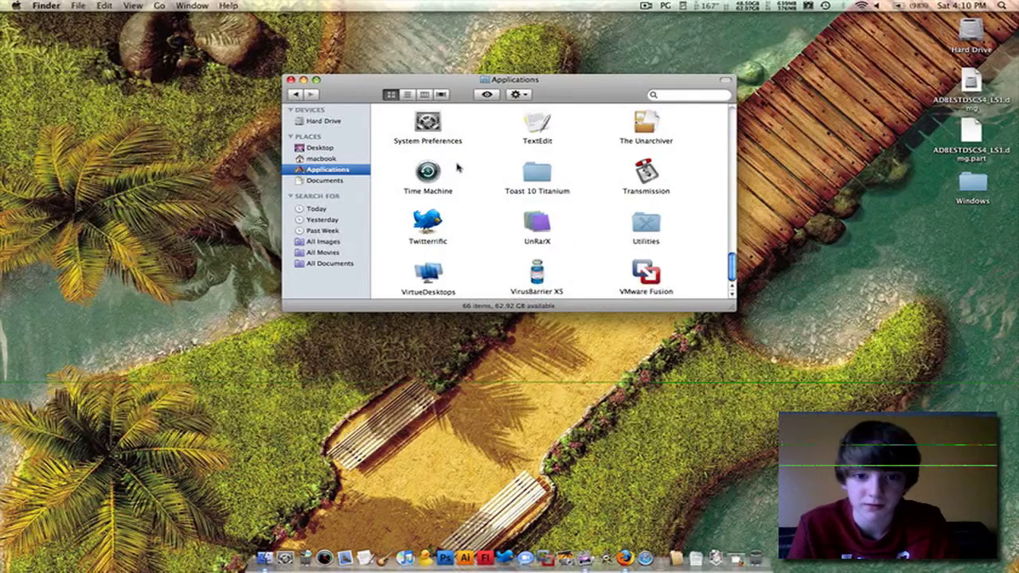
double_click(427, 275)
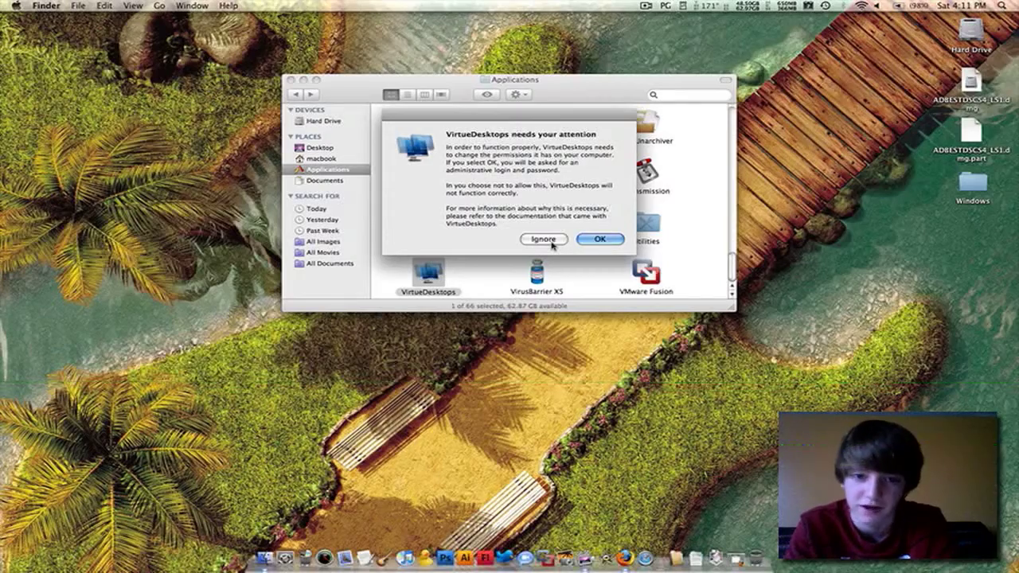
Step: Ignore the permissions alert, disable update checks at startup, and start using VirtueDesktops
left_click(543, 239)
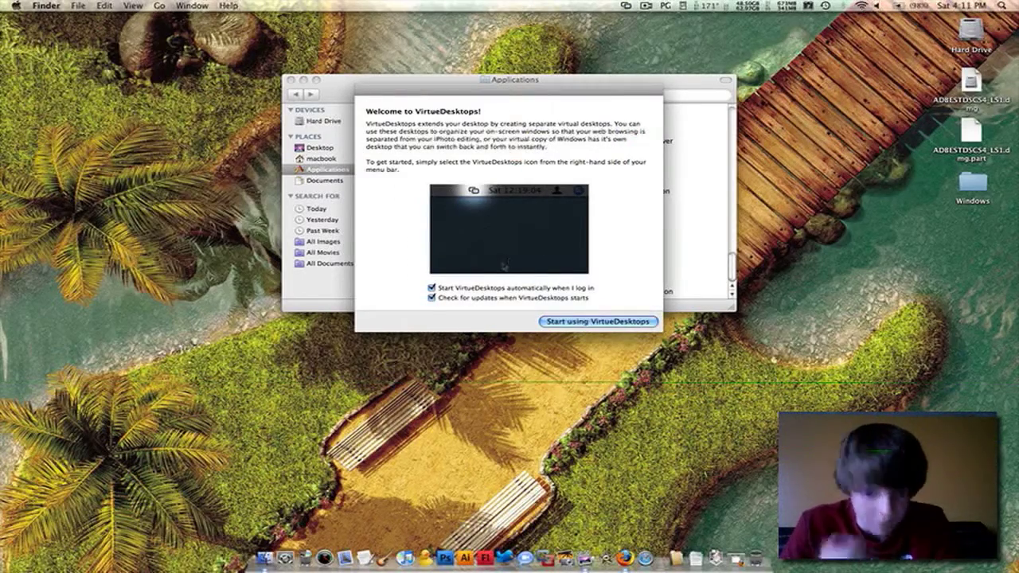
left_click(432, 298)
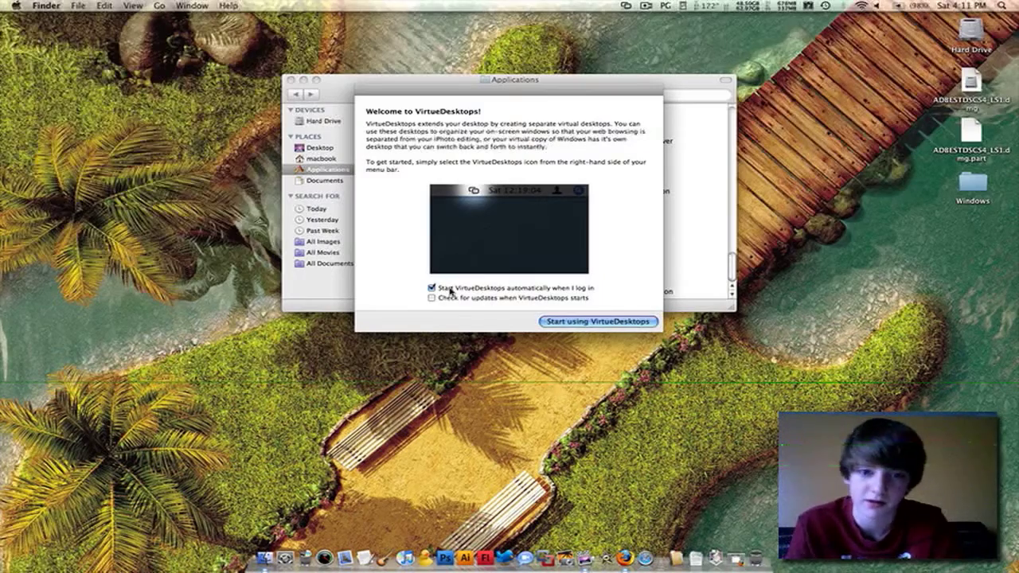
left_click(546, 321)
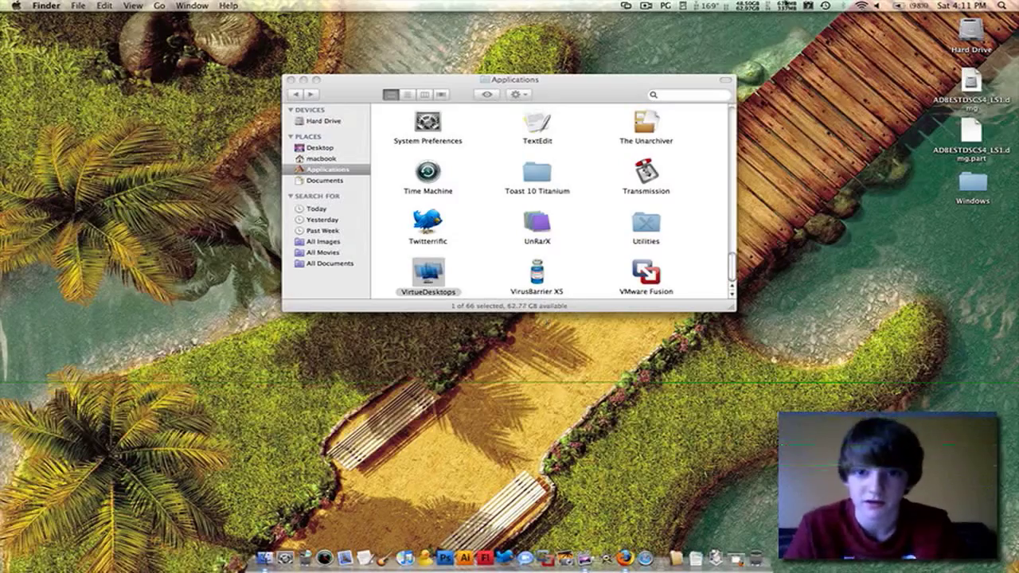
Step: Switch to desktop Two, then enable motion sensor switching in VirtueDesktops preferences with slightly lower sensitivity
left_click(626, 6)
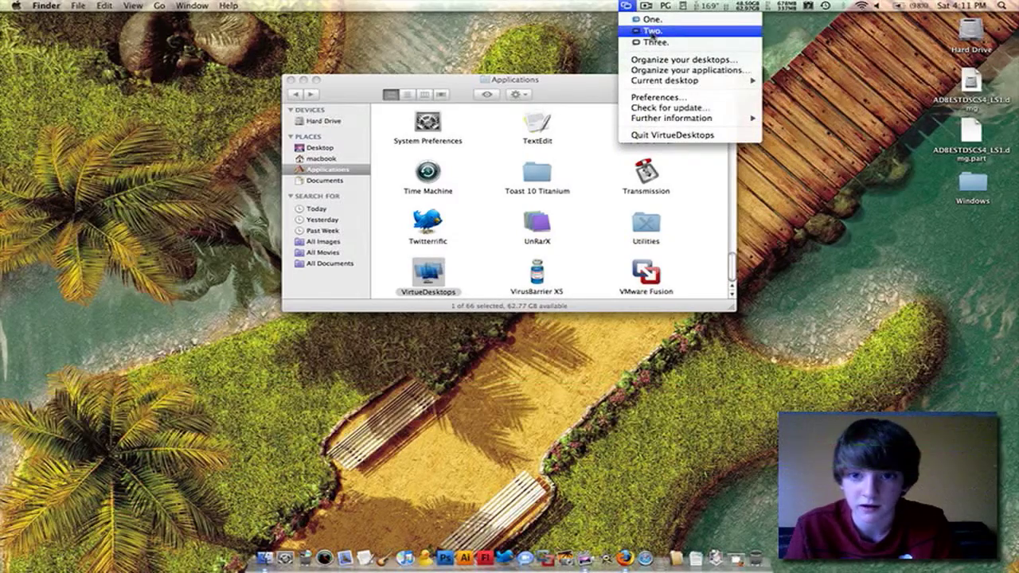
left_click(652, 30)
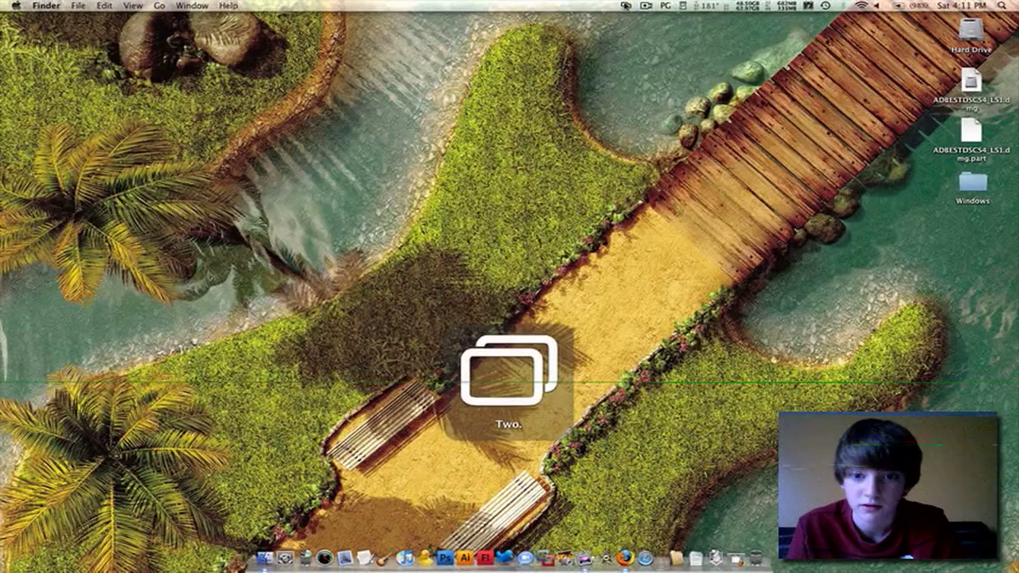
left_click(627, 6)
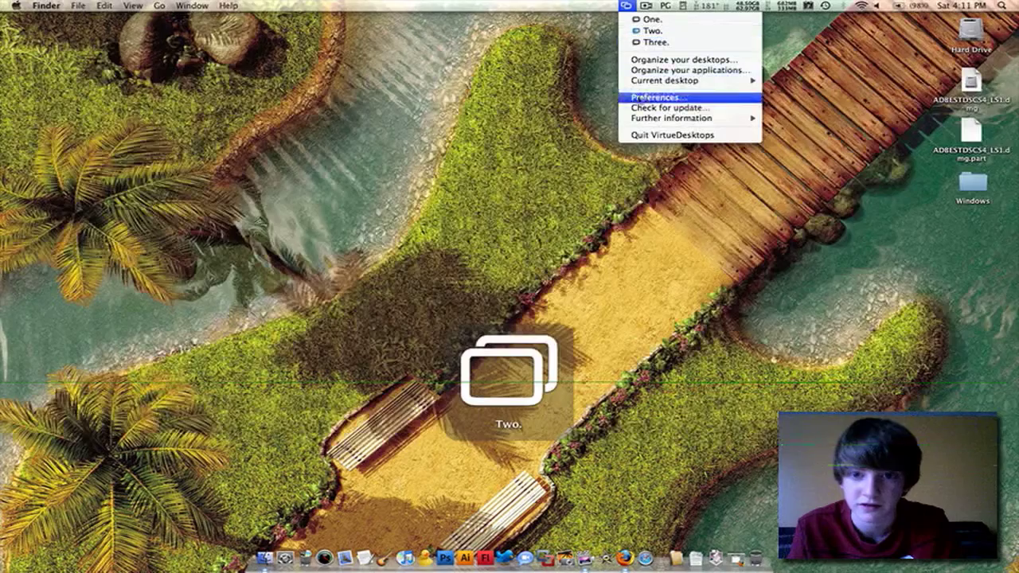
left_click(675, 97)
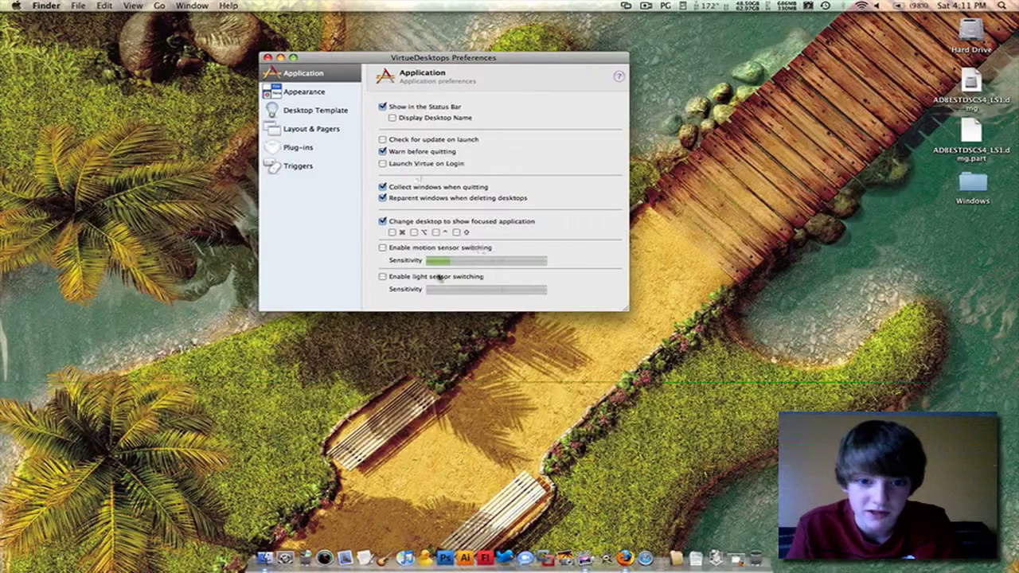
left_click(443, 262)
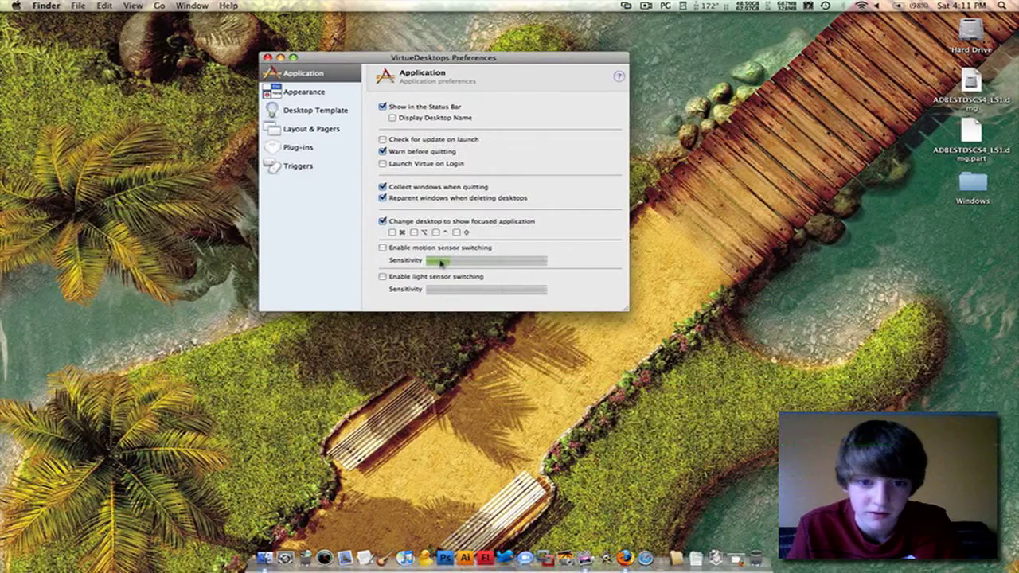
left_click(383, 247)
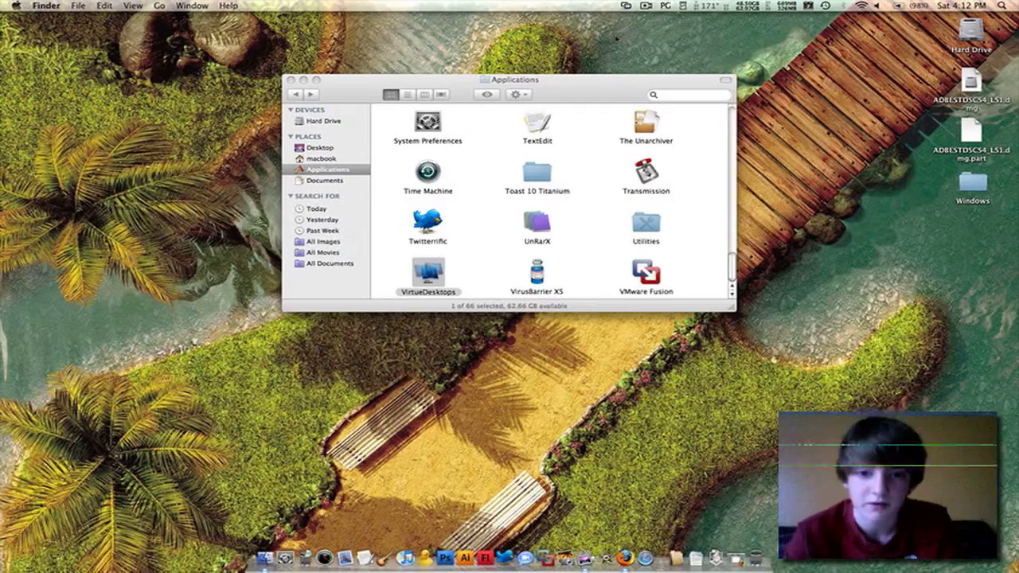
Step: Test switching to desktops Three and Two, then set the Appearance transition to Reveal Desktop
key("ctrl+3")
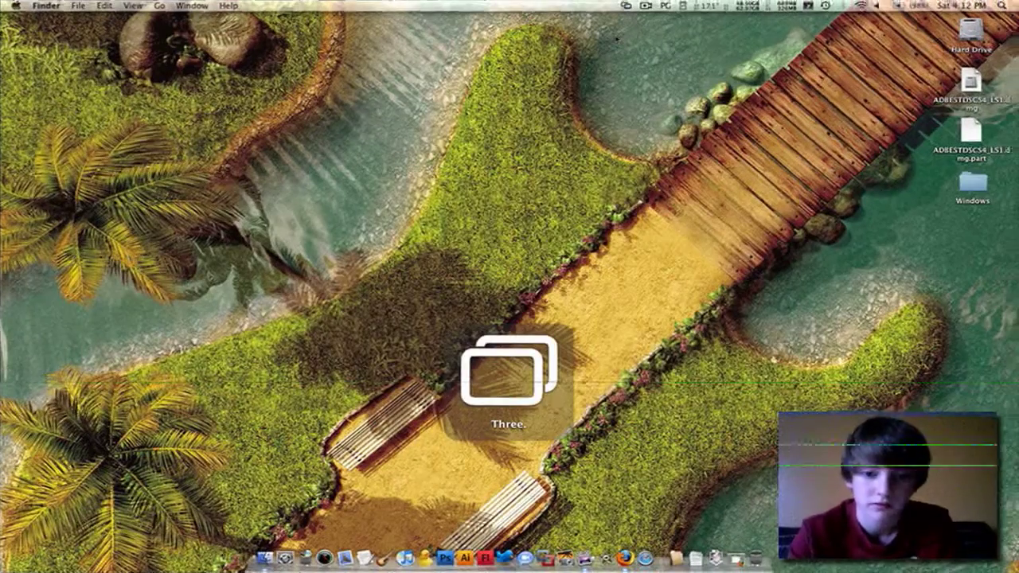
key("ctrl+2")
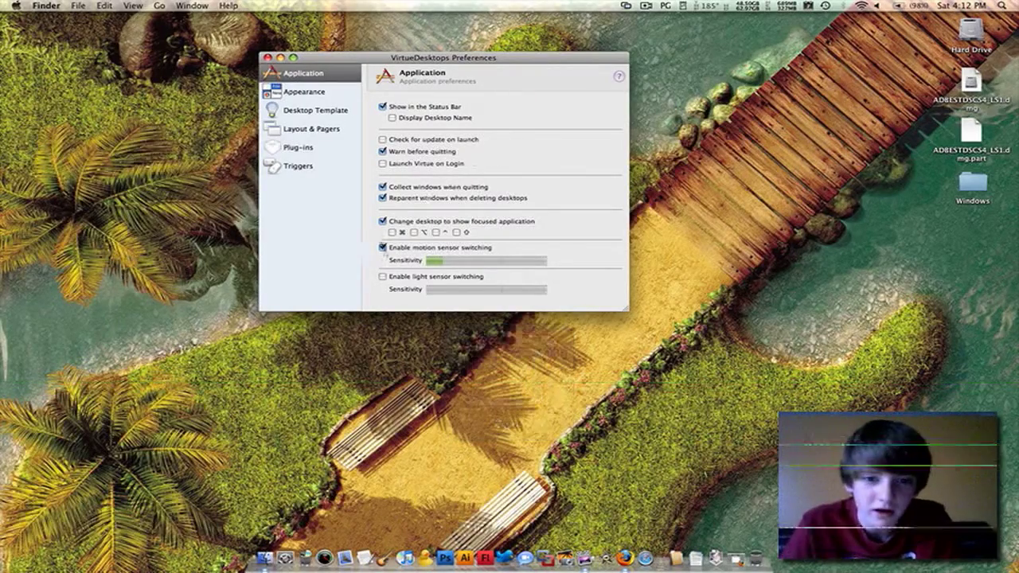
left_click(288, 93)
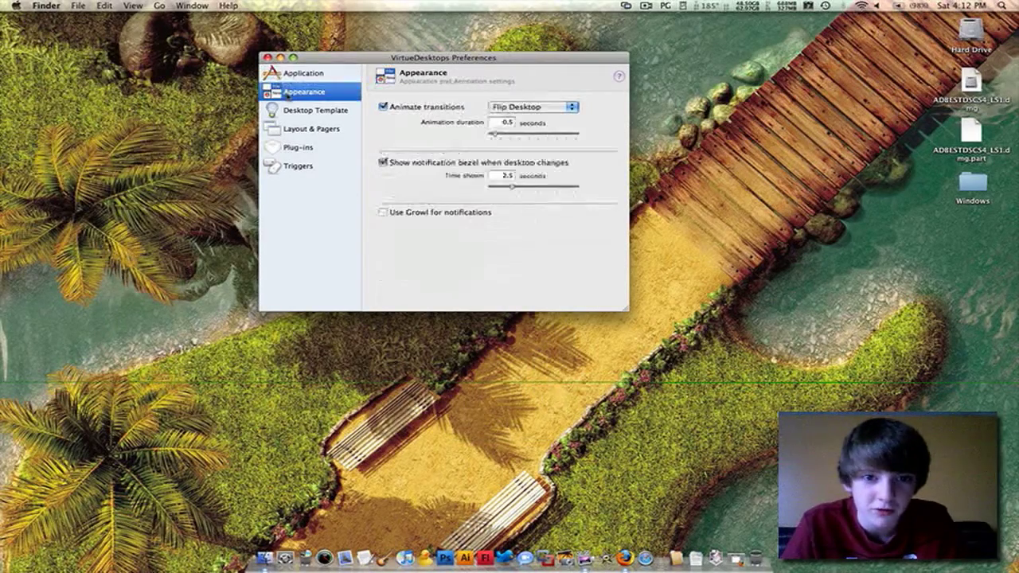
left_click(525, 108)
left_click(523, 109)
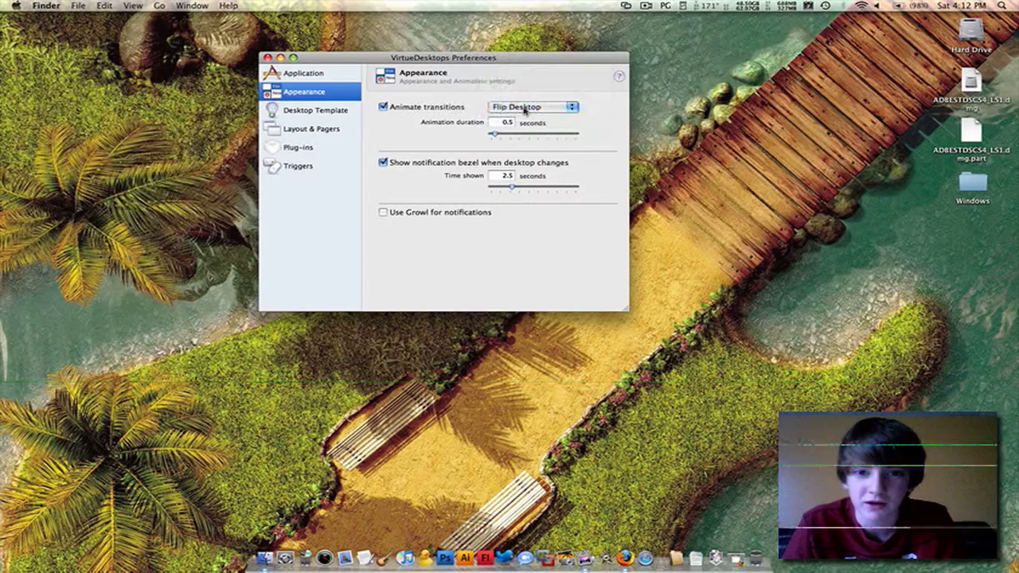
left_click(524, 109)
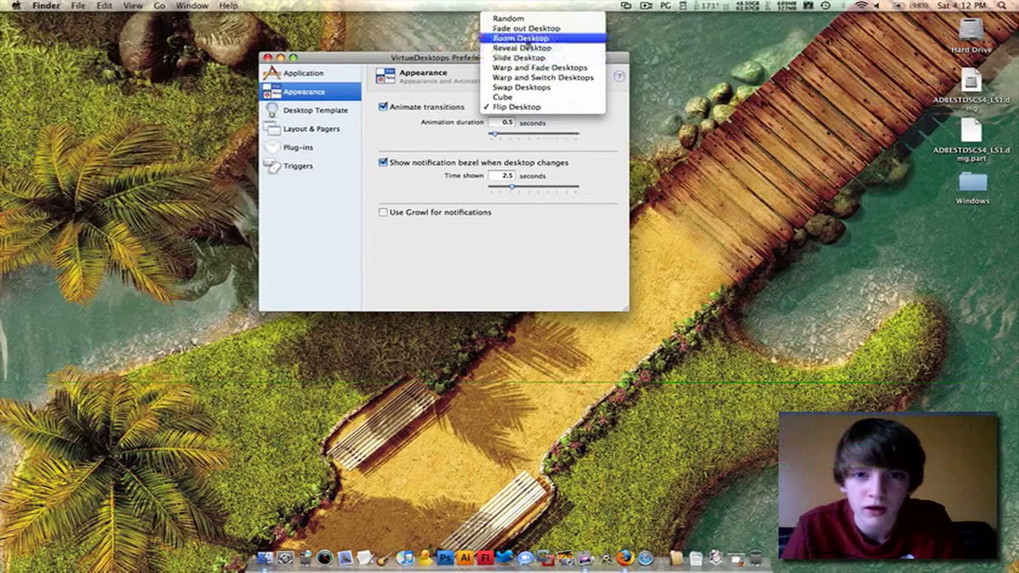
left_click(528, 50)
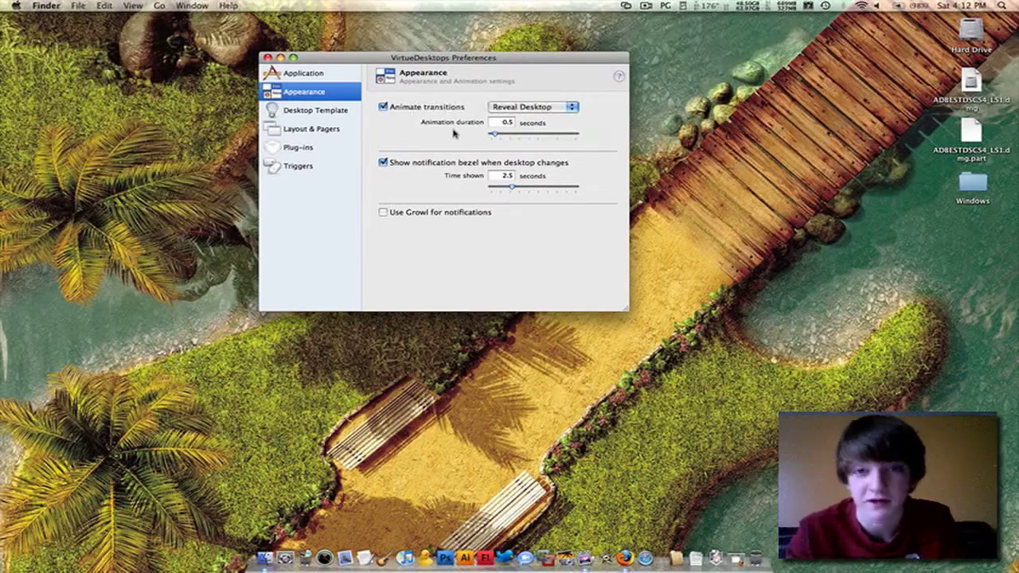
Step: Preview Reveal Desktop by switching to desktop One and back to Two
key("ctrl+alt+Left")
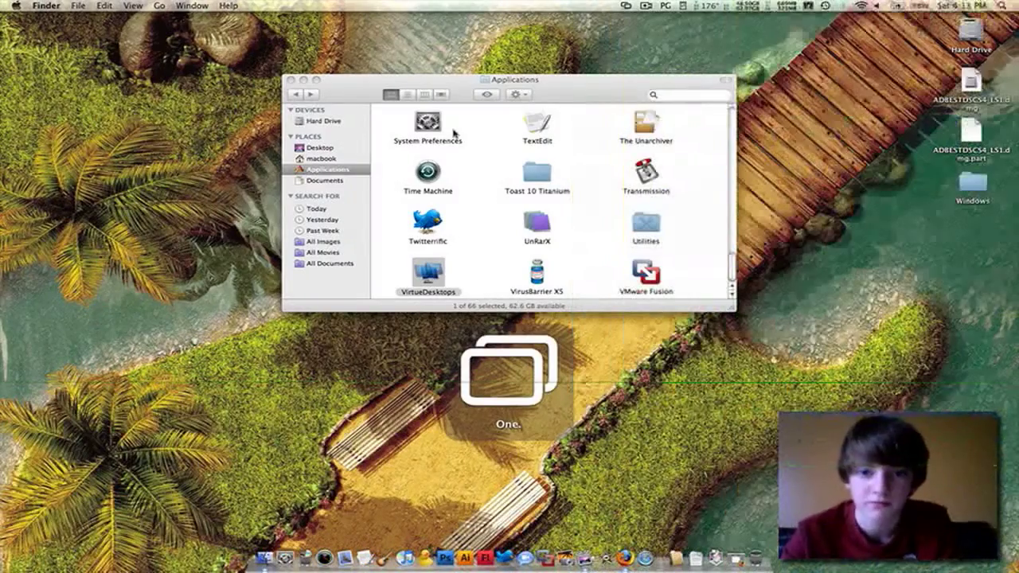
key("ctrl+alt+Right")
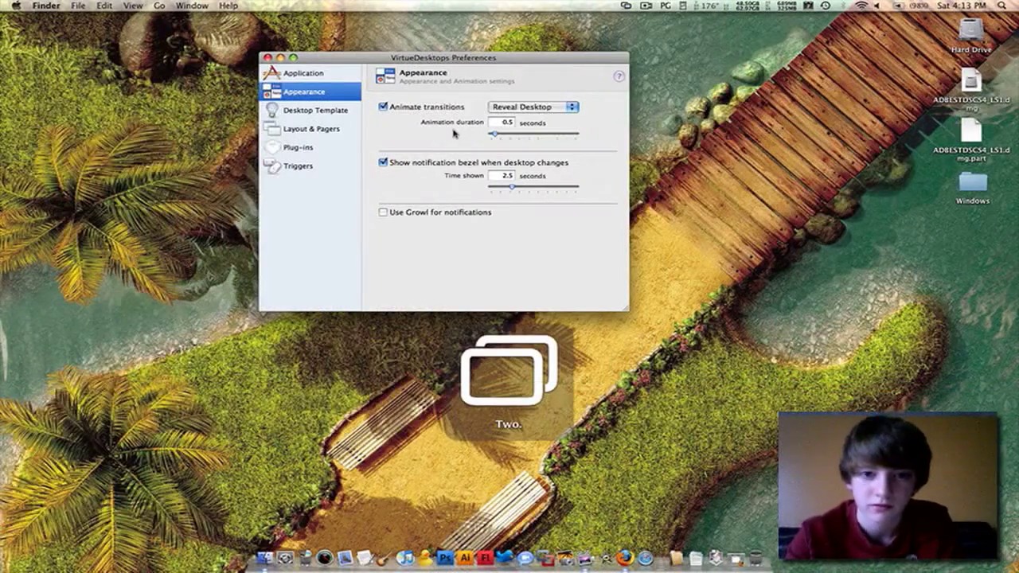
left_click(500, 110)
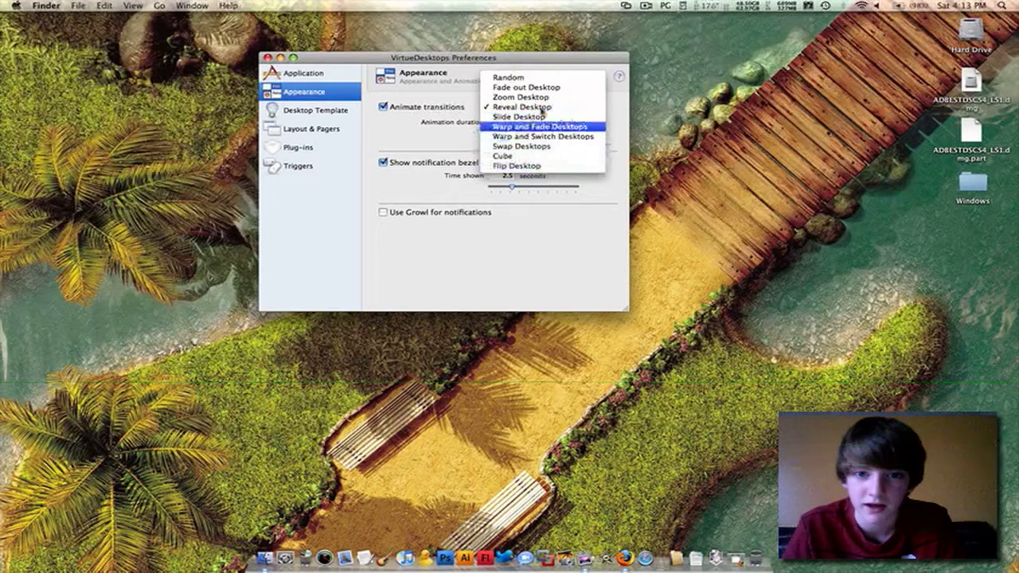
Step: Set the transition to Swap Desktops and preview it on desktop Three and back
left_click(539, 149)
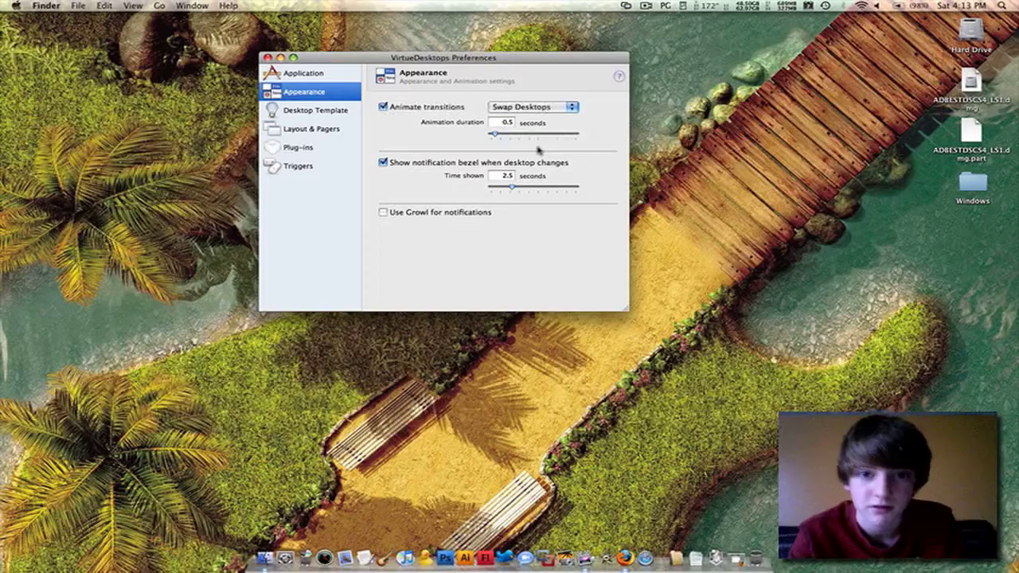
key("ctrl+alt+Right")
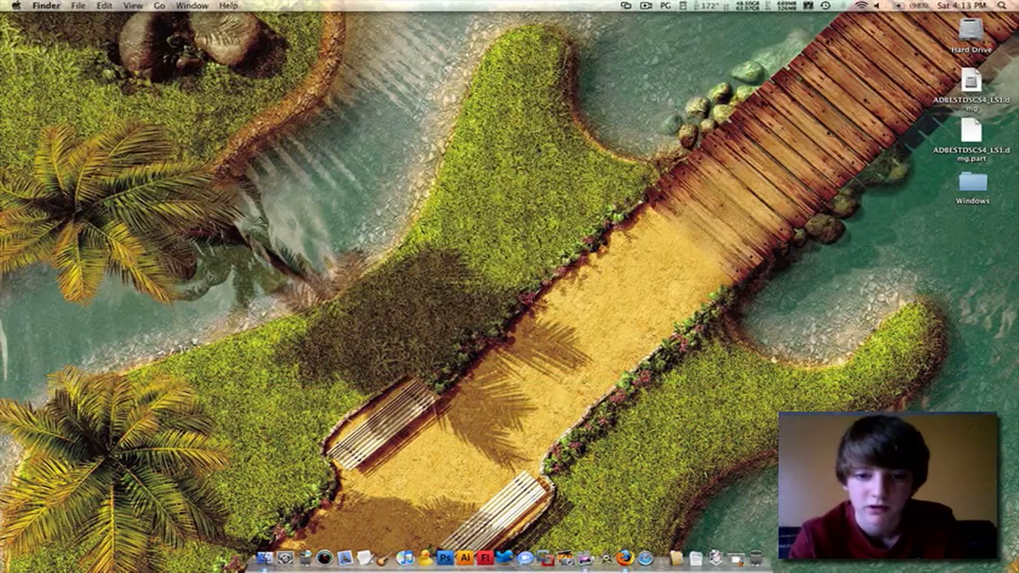
key("ctrl+alt+Left")
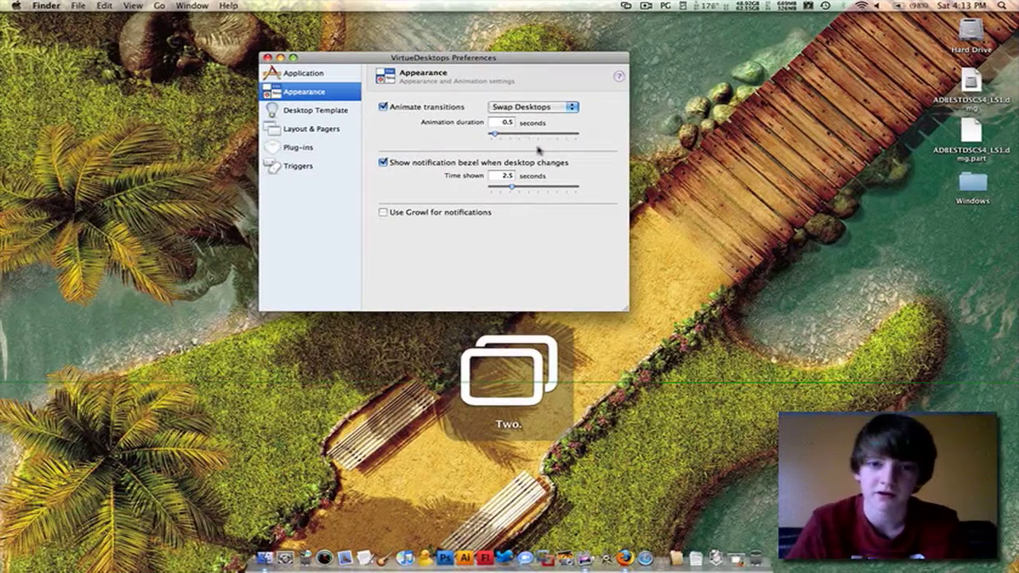
Step: Change the desktop transition back to Reveal Desktop
left_click(531, 107)
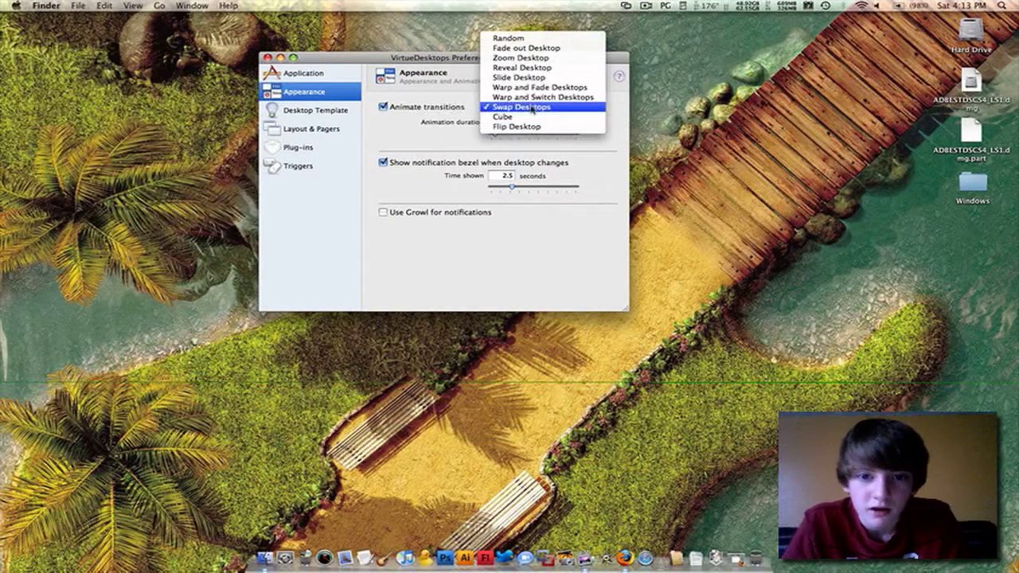
left_click(518, 127)
left_click(534, 112)
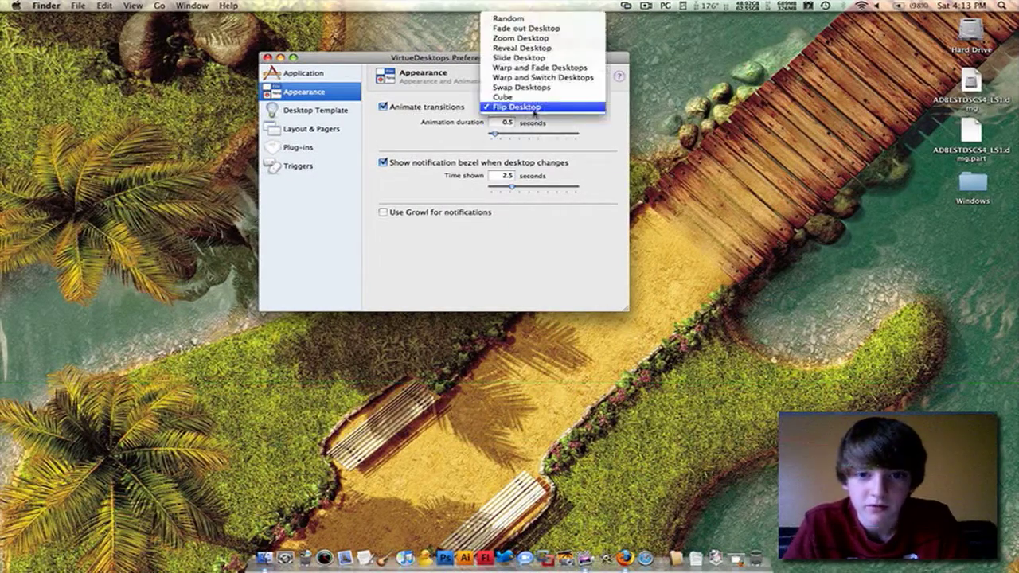
left_click(526, 47)
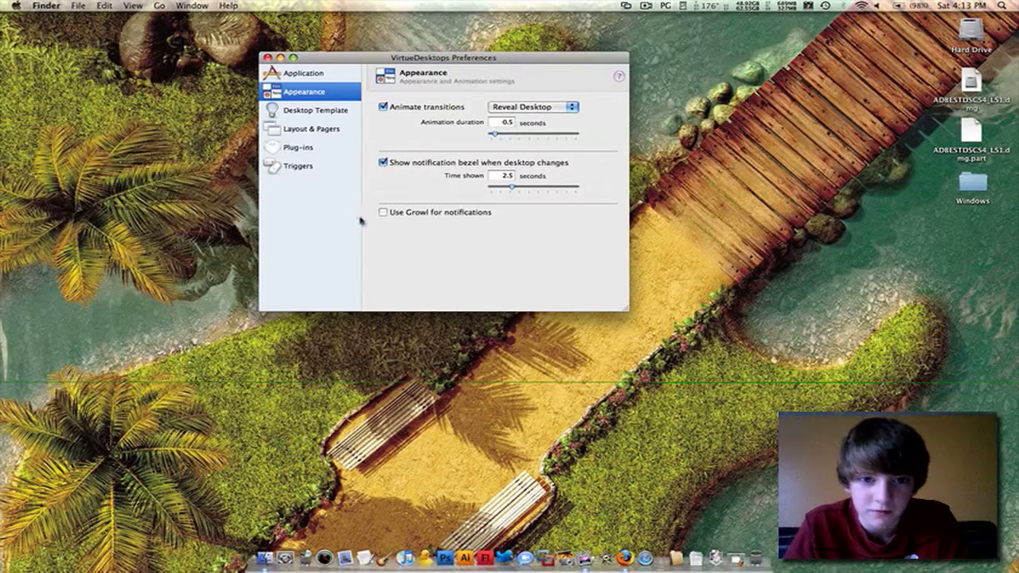
Step: Browse the Triggers, Plugins, Layout and Desktop panes, then close the preferences window
left_click(311, 165)
left_click(310, 147)
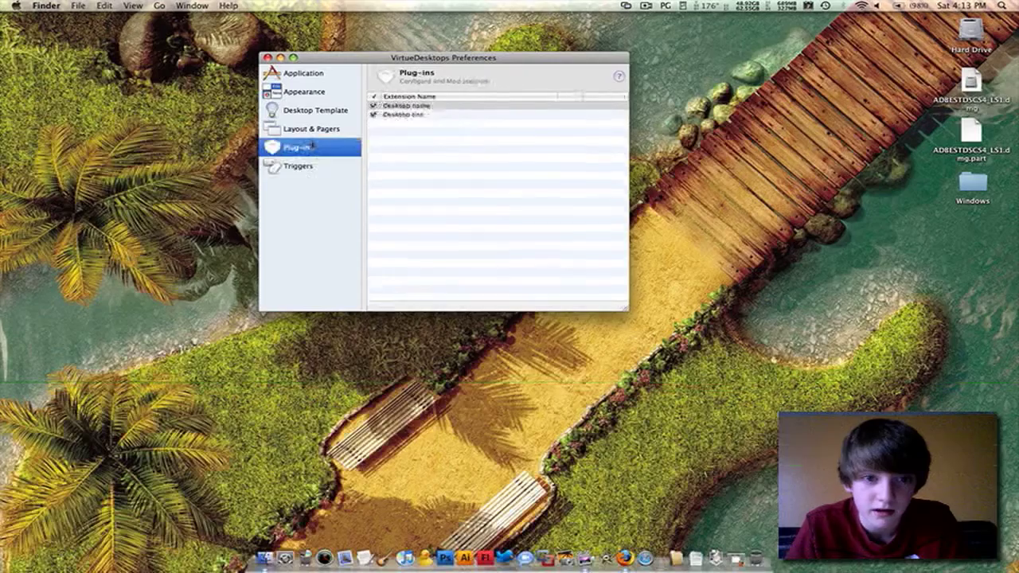
left_click(310, 130)
left_click(309, 110)
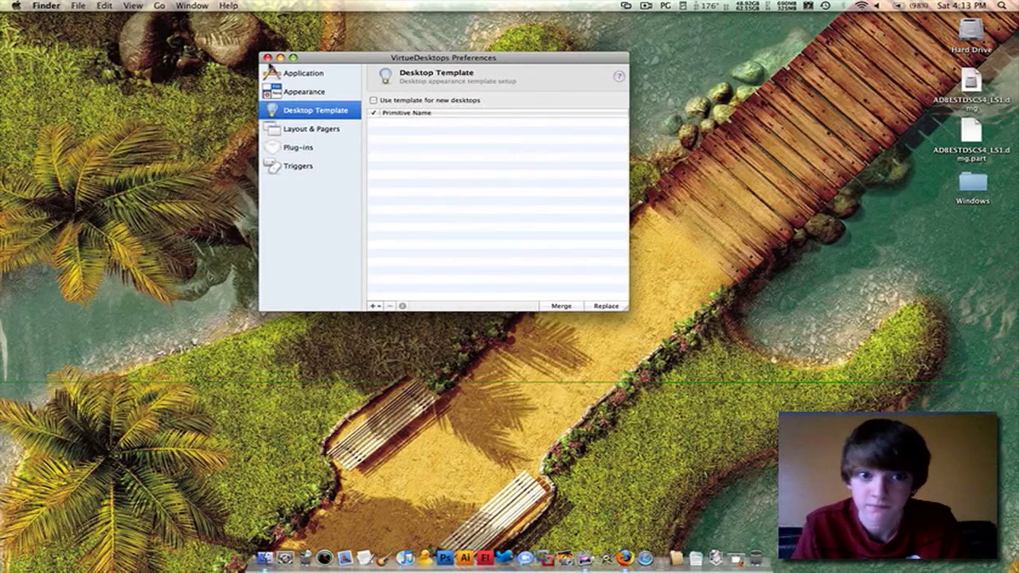
left_click(268, 58)
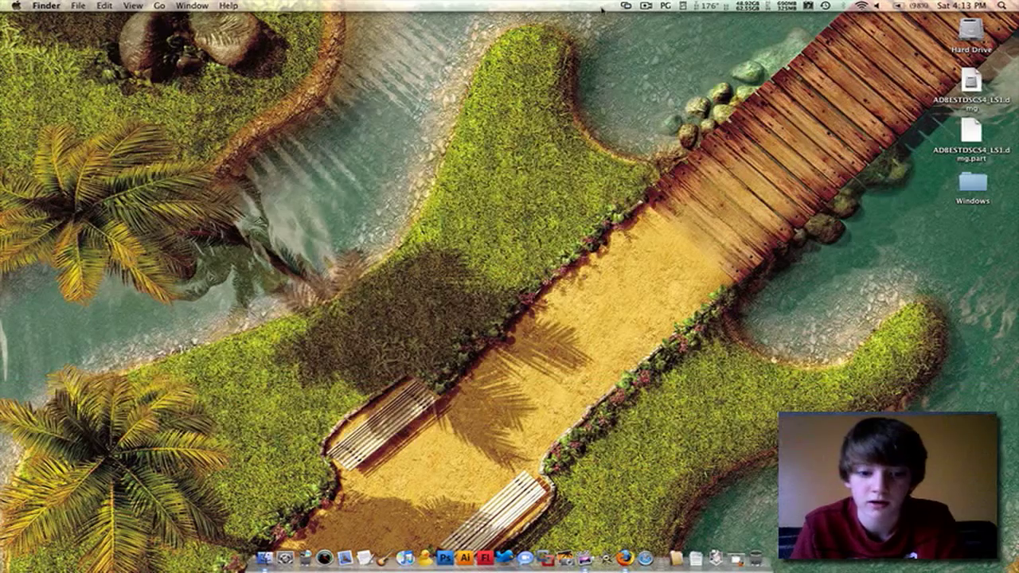